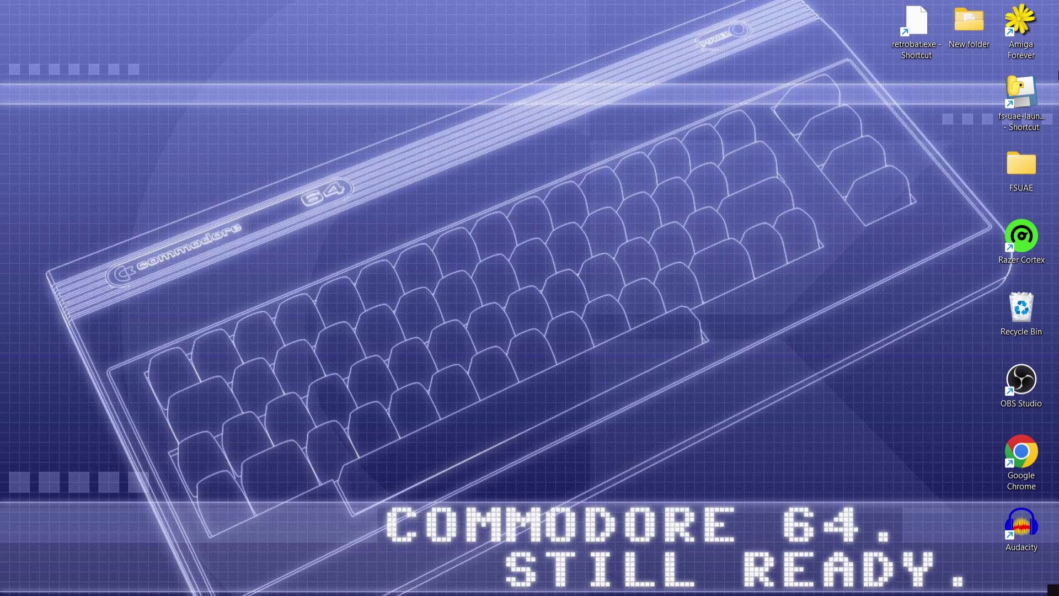
- Open the GBC collection page on gamebase64.com and look through the Raft-Away River game entry
mouse_move(226, 594)
left_click(150, 489)
left_click(310, 151)
left_click(515, 363)
left_click_drag(1057, 128, 995, 208)
left_click(15, 37)
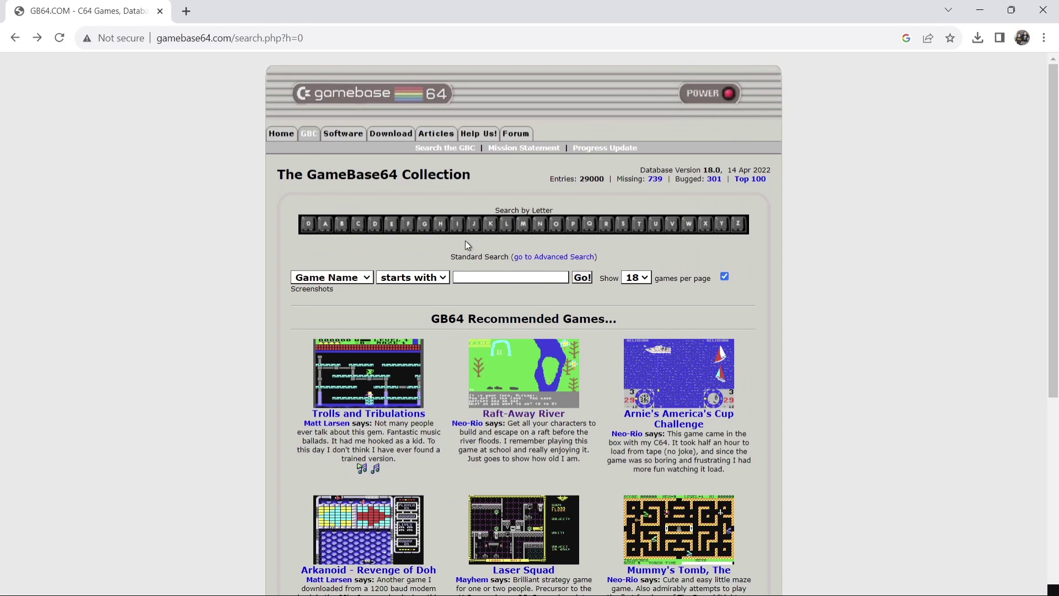
- Search the GameBase64 collection by game name for "robocop" and look through one matching game's entry
left_click(529, 278)
type("robocop")
key("Return")
left_click(388, 407)
scroll(1054, 324, "down", 3)
scroll(1056, 326, "down", 1)
scroll(1055, 328, "up", 2)
left_click(631, 389)
left_click(683, 389)
- Download the gamebase-setup-v1.3-full.exe frontend installer and the gb64v18.exe collection installer from the site's Download section
left_click(389, 60)
left_click(472, 362)
left_click(482, 226)
left_click(930, 67)
left_click(1001, 130)
left_click(13, 37)
left_click(471, 436)
left_click(515, 209)
left_click(940, 68)
- Return to the site's downloads list and download the gb64v18s.7z archive
left_click(15, 37)
scroll(486, 464, "down", 2)
left_click(480, 451)
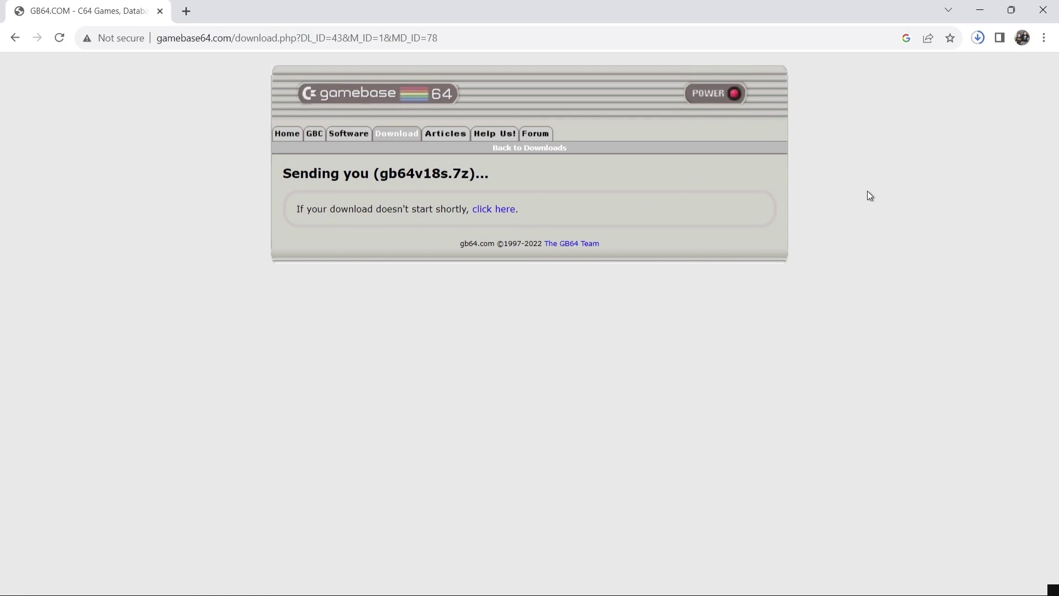
- Bring up the Windows download page of the VICE emulator in the browser
mouse_move(215, 586)
left_click(293, 494)
left_click(592, 298)
- Look up the computer's system information in Windows to determine which VICE build it needs
mouse_move(145, 582)
left_click(55, 585)
type("sys")
left_click(146, 199)
left_click(537, 203)
left_click(1003, 45)
- Download the 64-bit VICE package GTK3VICE-3.6.1-win64.zip from SourceForge and check the browser's downloads
left_click(134, 364)
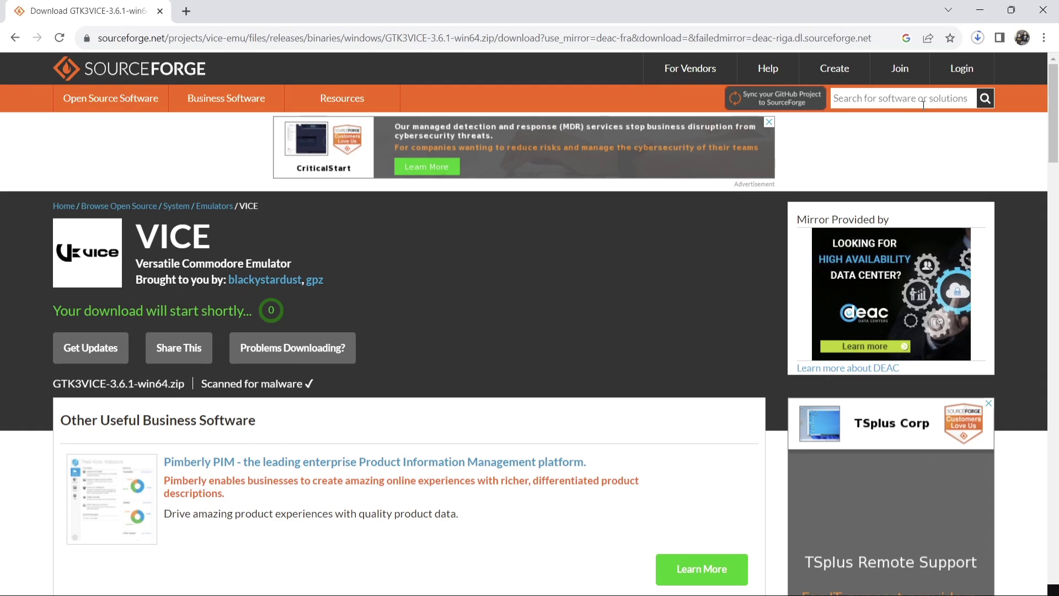
left_click(976, 39)
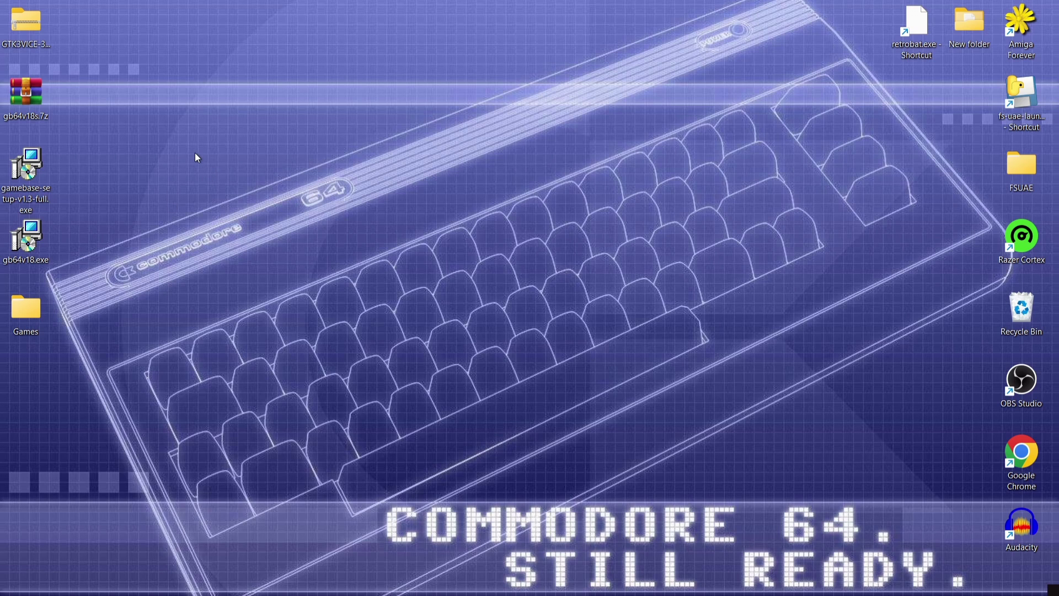
- Create a new folder named "Gamebase" on the desktop
right_click(195, 154)
mouse_move(290, 268)
left_click(380, 264)
type("Gamebase")
key("Return")
- Move gb64v18.exe and gamebase-setup-v1.3-full.exe from the desktop into the Gamebase folder
left_click(33, 243)
left_click_drag(33, 242, 236, 173)
left_click(26, 176)
left_click_drag(36, 178, 239, 177)
- Run gamebase-setup-v1.3-full.exe from the Gamebase folder, accept the licence agreement and advance to the destination choice
double_click(246, 170)
double_click(458, 184)
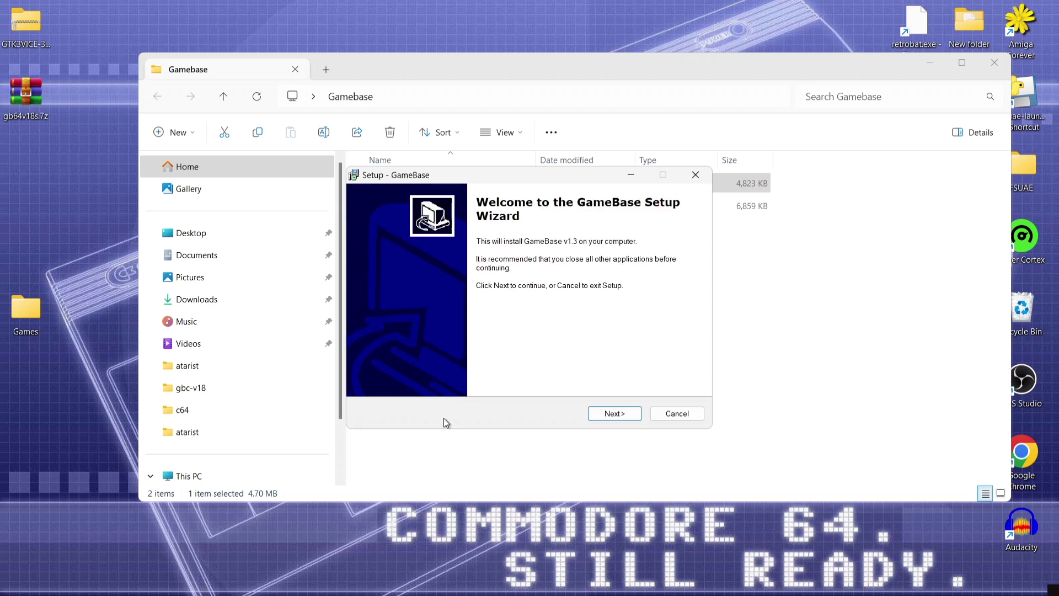
left_click(613, 414)
left_click(395, 374)
left_click(613, 415)
left_click(613, 413)
- Choose the Gamebase folder on the desktop as the installation destination for GameBase v1.3
left_click_drag(501, 178, 292, 332)
left_click(448, 435)
double_click(259, 397)
left_click_drag(323, 335, 428, 139)
left_click_drag(536, 251, 542, 313)
left_click(331, 320)
left_click(367, 321)
left_click(343, 320)
left_click(387, 285)
left_click(356, 283)
left_click(421, 312)
left_click(473, 364)
- Proceed through the remaining GameBase v1.3 setup pages to install it and finish the wizard
left_click_drag(392, 329, 636, 267)
left_click(653, 505)
left_click(653, 505)
left_click(654, 506)
left_click(649, 505)
left_click(651, 505)
- Run gb64v18.exe from the Gamebase folder, accept its licence agreement and advance to the destination choice
double_click(429, 234)
left_click(384, 208)
left_click(565, 433)
left_click(466, 372)
left_click(602, 414)
left_click(602, 413)
- Choose a destination inside the desktop Gamebase folder for The GameBase64 Collection v18
left_click_drag(519, 185, 385, 322)
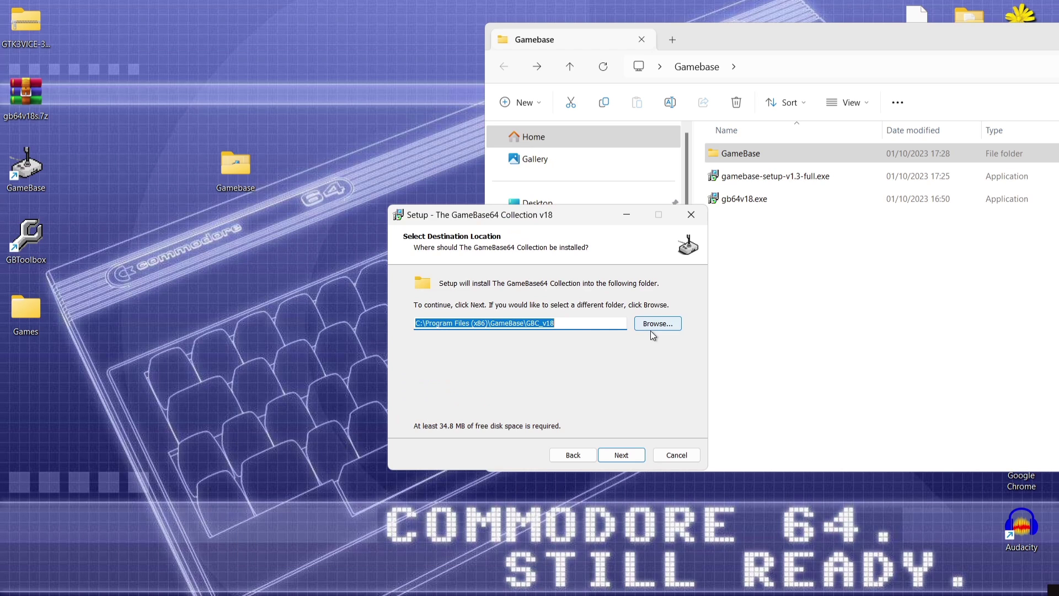
left_click(652, 323)
left_click_drag(645, 339, 647, 396)
left_click(467, 406)
left_click(479, 405)
left_click(491, 369)
left_click(550, 396)
left_click(554, 405)
left_click(573, 448)
- Install The GameBase64 Collection v18, finish its setup wizard and launch GameBase from the desktop
left_click(613, 455)
left_click(612, 455)
left_click(612, 454)
left_click_drag(747, 37, 537, 48)
double_click(26, 166)
- Extract the GTK3VICE-3.6.1-win64 folder from its zip archive onto the desktop and delete the archive
left_click_drag(28, 30, 136, 41)
double_click(127, 28)
left_click_drag(306, 14, 642, 61)
left_click_drag(627, 180, 115, 172)
left_click_drag(675, 61, 596, 104)
left_click(737, 99)
left_click(137, 28)
right_click(138, 21)
left_click(258, 39)
- Browse the extracted GTK3VICE-3.6.1-win64 folder down to its program files
double_click(135, 98)
double_click(295, 105)
double_click(330, 128)
left_click_drag(1056, 135, 1056, 514)
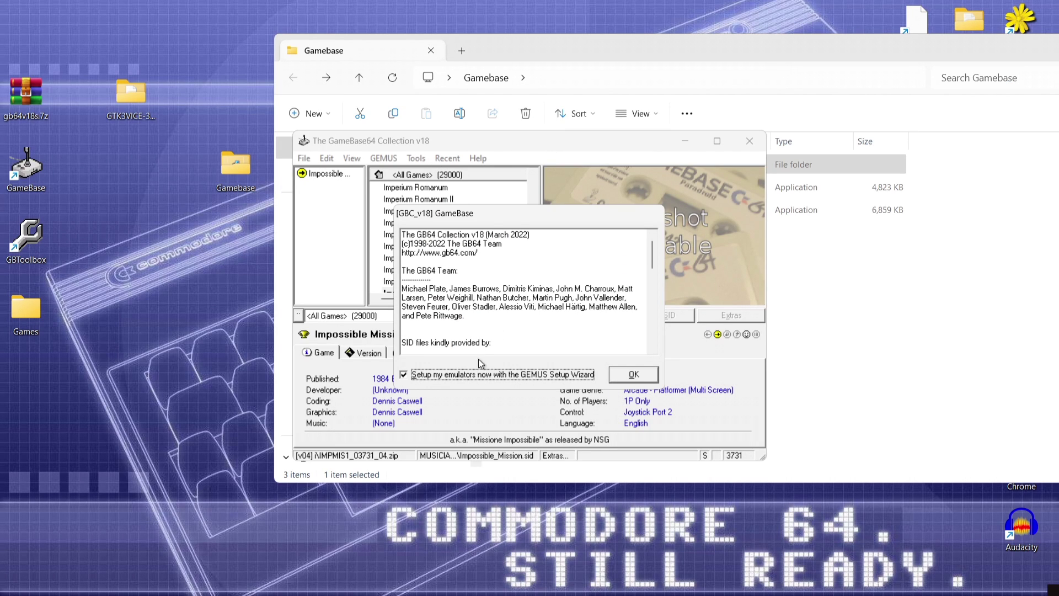
- Start the GEMUS emulator setup wizard from the collection's startup notice and advance to the emulator search path
left_click(634, 374)
left_click(646, 407)
left_click(651, 407)
- Set the emulator search path to the GTK3VICE-3.6.1-win64 folder on the desktop and start the search
left_click_drag(545, 296, 621, 303)
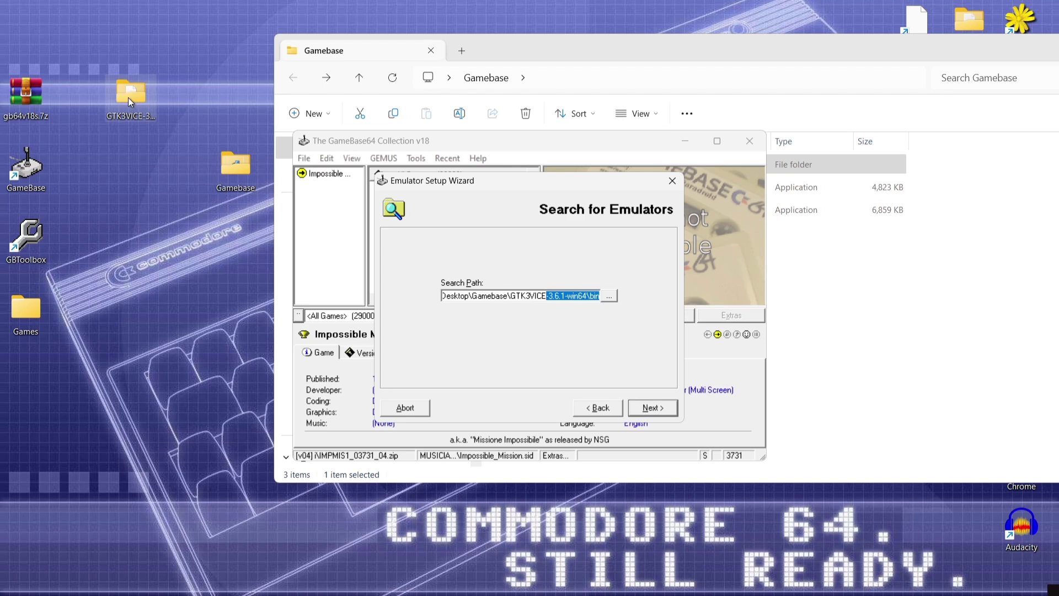
left_click_drag(581, 295, 646, 295)
left_click(610, 298)
double_click(467, 284)
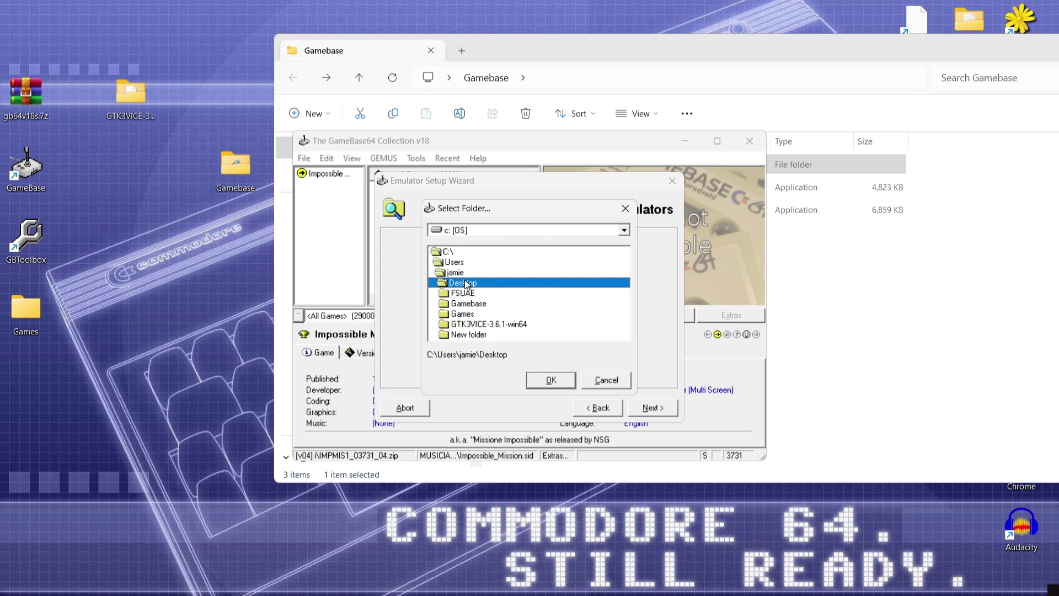
double_click(484, 324)
left_click_drag(564, 296, 635, 298)
left_click(645, 408)
- Go through the emulator list and complete the Emulator Setup Wizard
left_click(654, 310)
left_click(654, 310)
left_click(654, 310)
left_click(652, 408)
left_click(652, 408)
- Adjust the anonymous usage statistics option in the GameBase Version Checker and confirm the settings
left_click(424, 278)
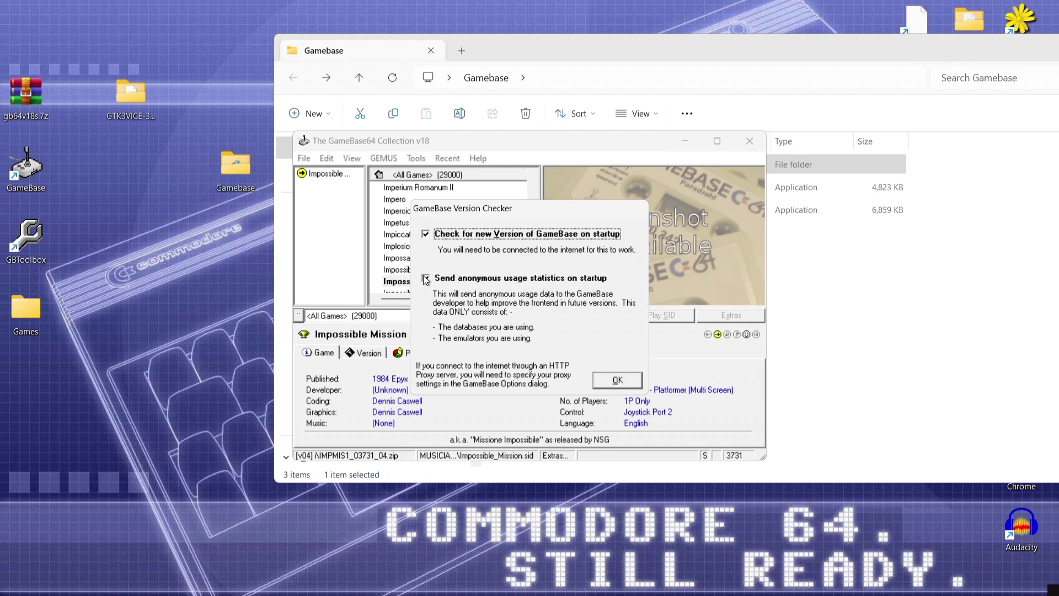
left_click(425, 278)
left_click(426, 280)
left_click(612, 380)
- Maximize The GameBase64 Collection v18 window and widen the pane beside the games list
double_click(596, 139)
left_click_drag(73, 155, 319, 155)
left_click(69, 36)
- Select various games in the games list and examine their details, ending with Impulse
left_click(480, 322)
left_click(445, 228)
left_click(410, 325)
left_click(399, 299)
left_click(386, 253)
left_click(381, 204)
left_click(383, 286)
left_click(400, 348)
left_click(495, 172)
- Add the folder containing the game files to the collection's Games paths and confirm the path settings
left_click(124, 23)
left_click(237, 154)
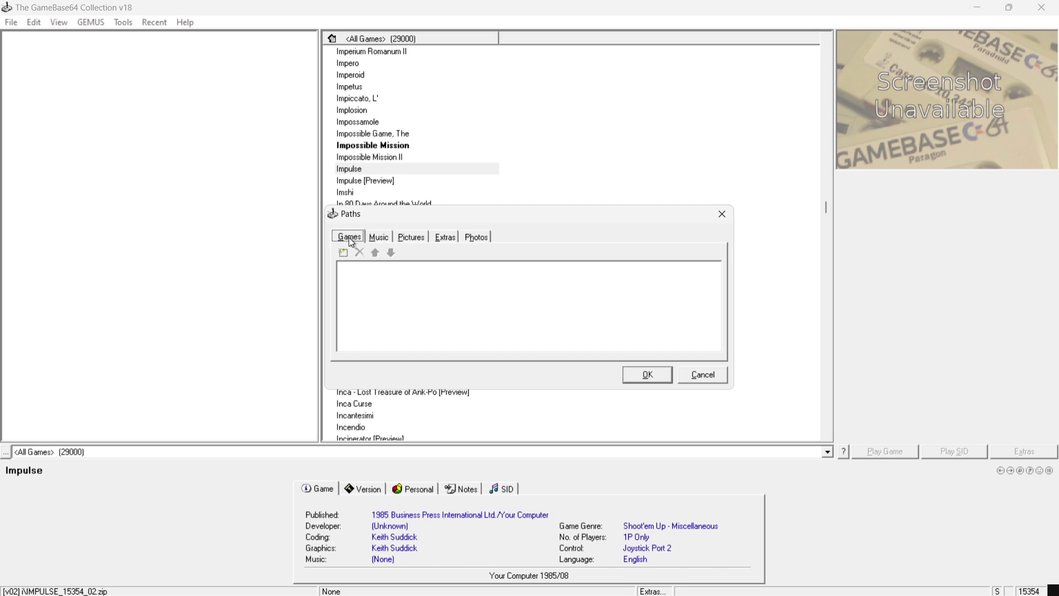
left_click(343, 254)
double_click(356, 248)
double_click(359, 279)
left_click(666, 415)
left_click(415, 243)
left_click(642, 371)
- Create a new folder named "screenshots" within the Gamebase directory and open it
left_click(976, 7)
double_click(536, 165)
right_click(487, 191)
mouse_move(560, 297)
left_click(716, 307)
type("screens")
key("BackSpace")
key("BackSpace")
type("nshots")
key("Return")
double_click(558, 162)
- Open the gb64v18s.7z archive and extract the screenshot folders inside it into the screenshots folder
double_click(26, 93)
double_click(221, 304)
left_click(613, 313)
left_click(275, 329)
key("ctrl+a")
left_click(180, 290, "ctrl")
left_click_drag(182, 312, 996, 316)
left_click_drag(302, 61, 0, 78)
left_click(760, 62)
left_click(921, 182)
- Start GameBase again and add the screenshots folder to the collection's Pictures paths
double_click(31, 177)
double_click(523, 140)
left_click(130, 25)
left_click(222, 149)
left_click(412, 241)
left_click(355, 242)
left_click(415, 240)
left_click(344, 253)
double_click(374, 289)
left_click(646, 416)
left_click(645, 375)
- Select various games across the games list, including Ballooning, and examine their screenshots
left_click(276, 241)
left_click(275, 310)
left_click(272, 359)
left_click(269, 112)
left_click(269, 217)
left_click(261, 359)
left_click_drag(826, 209, 826, 79)
left_click(336, 184)
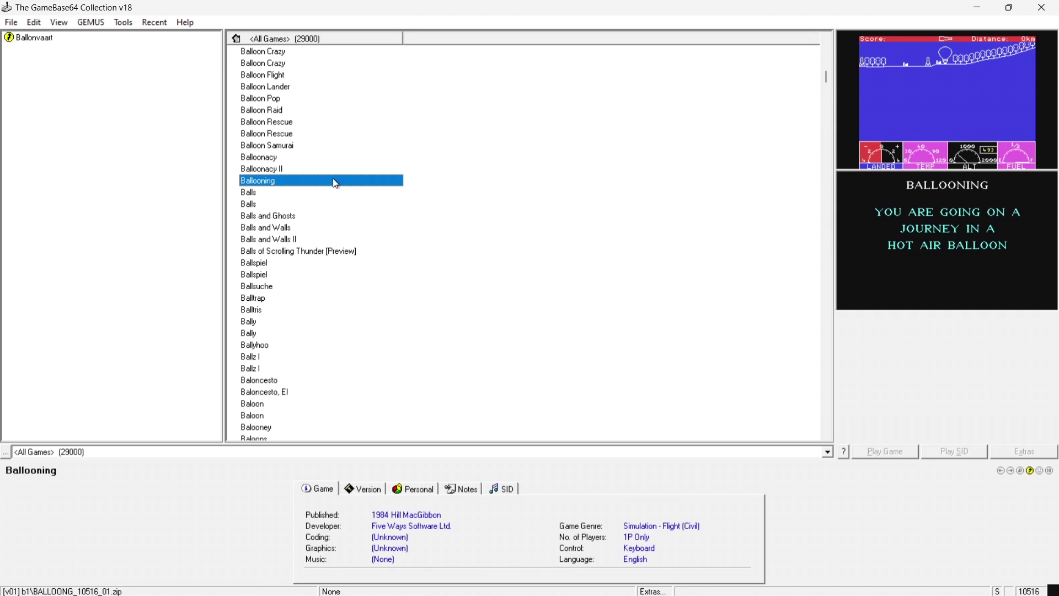
left_click(331, 124)
left_click(266, 205)
left_click(314, 191)
left_click(277, 122)
left_click_drag(826, 74, 827, 257)
left_click(346, 170)
- Choose the options in the collection's tools dialog and apply them so the available games are marked as playable
left_click(125, 23)
left_click(145, 168)
left_click(403, 268)
left_click(400, 302)
left_click(586, 347)
left_click(638, 349)
- Select Missile Busters II in the games list and launch it in the VICE emulator
left_click(293, 255)
left_click(286, 430)
left_click(278, 160)
left_click(279, 114)
left_click(286, 100)
left_click(284, 64)
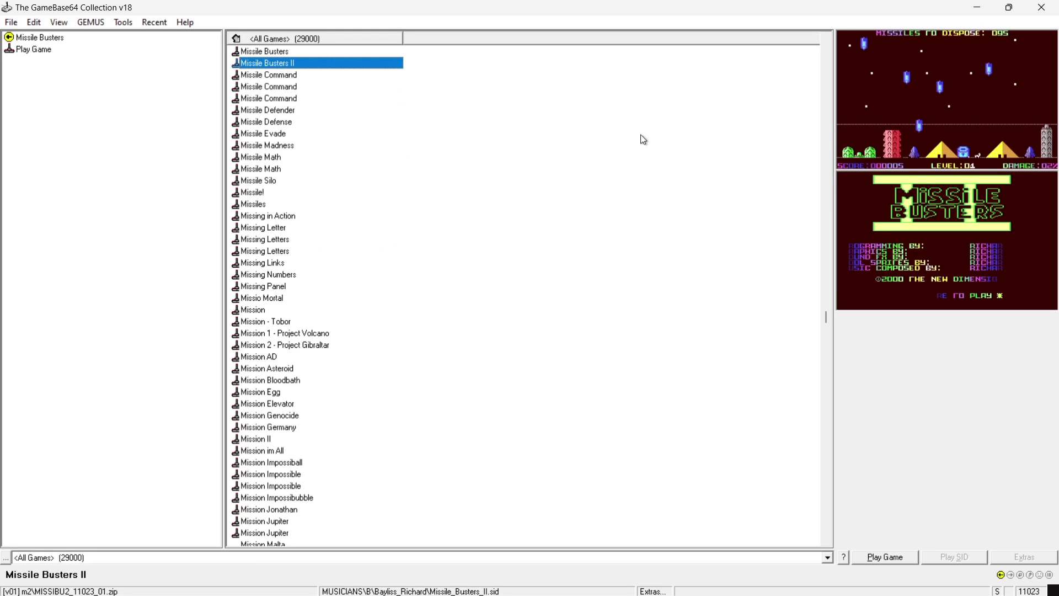
left_click(868, 556)
mouse_move(484, 591)
left_click(259, 585)
left_click(501, 54)
left_click(494, 70)
- Configure the emulator's joystick settings by choosing input devices for the joystick ports
left_click(158, 581)
left_click(176, 559)
left_click(779, 170)
left_click(778, 170)
left_click(582, 248)
left_click(634, 221)
left_click(621, 302)
left_click(620, 212)
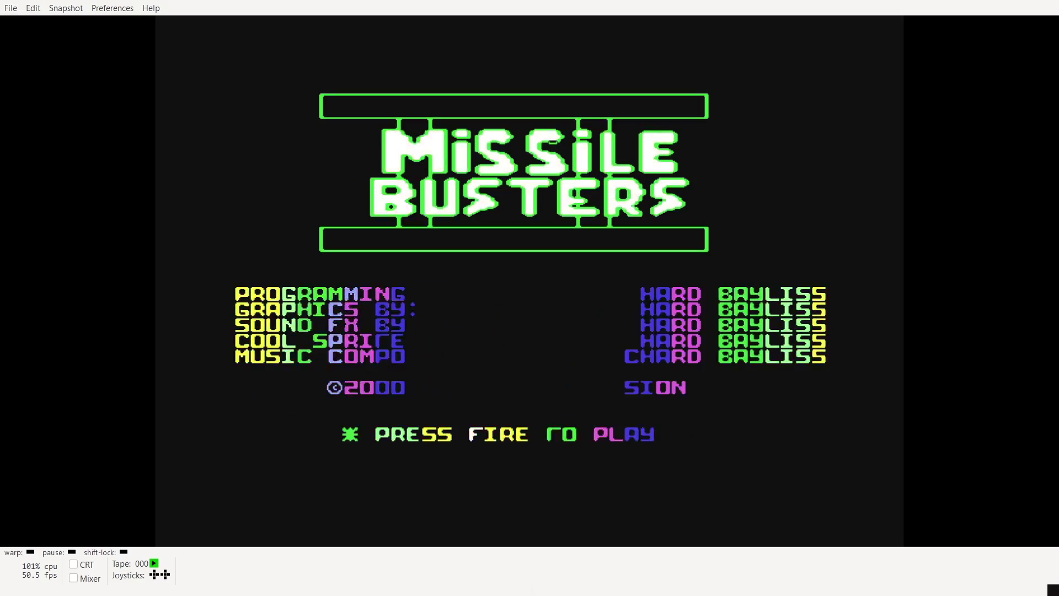
- Choose a joystick option for the running game and go through the emulator's preferences
left_click(162, 581)
left_click(160, 514)
left_click(103, 12)
left_click(133, 190)
left_click(851, 574)
- Start Missile Busters II and play it, moving left and right to test the controls
key("space")
key("Right")
key("Left")
key("Right")
key("Left")
key("Left")
key("Left")
key("Left")
key("Left")
key("Right")
key("Left")
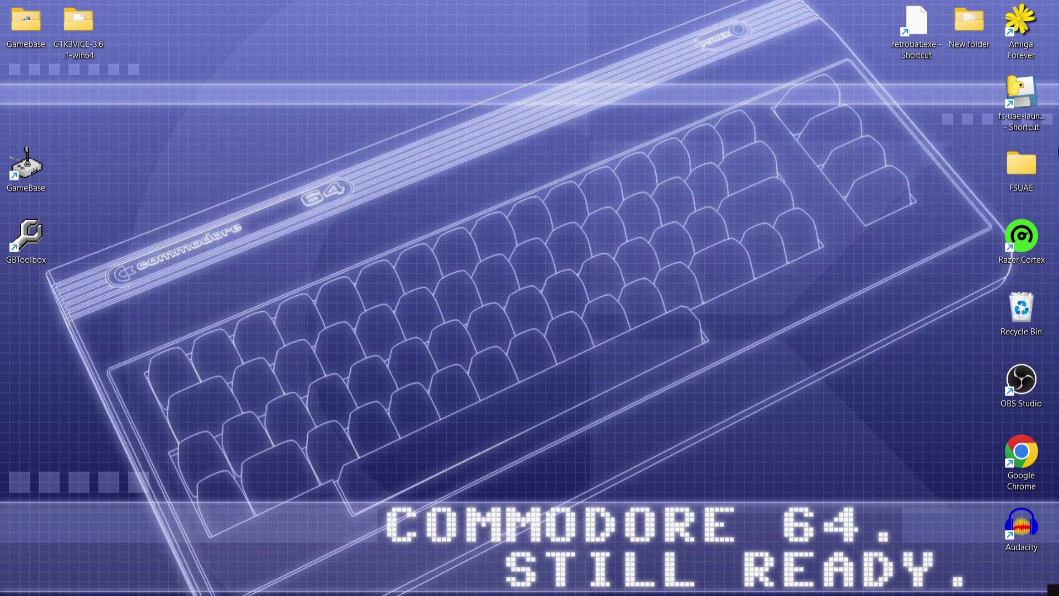